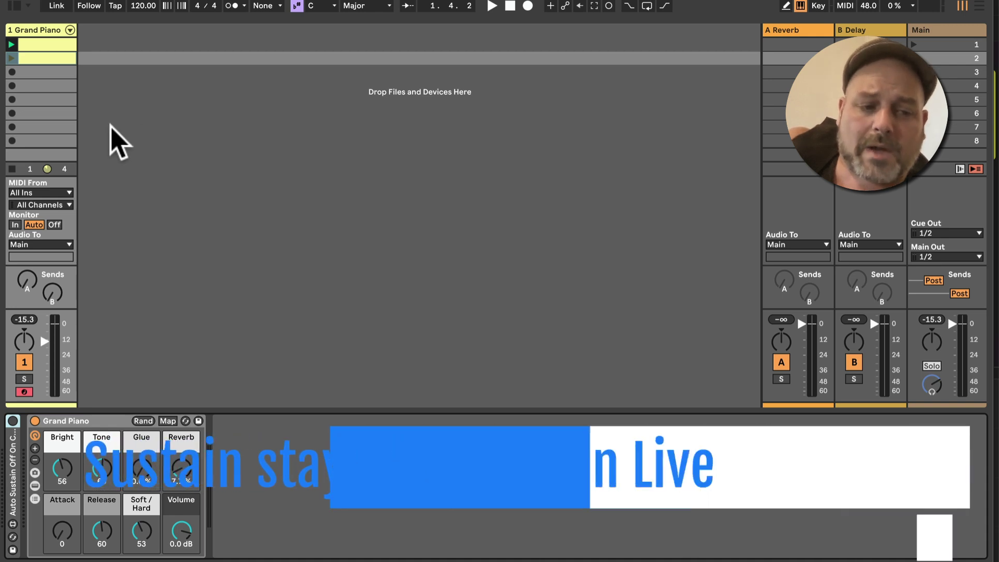
Show the MIDI Ctrl 64: Sustain Pedal envelope of the first Grand Piano clip.
click(47, 45)
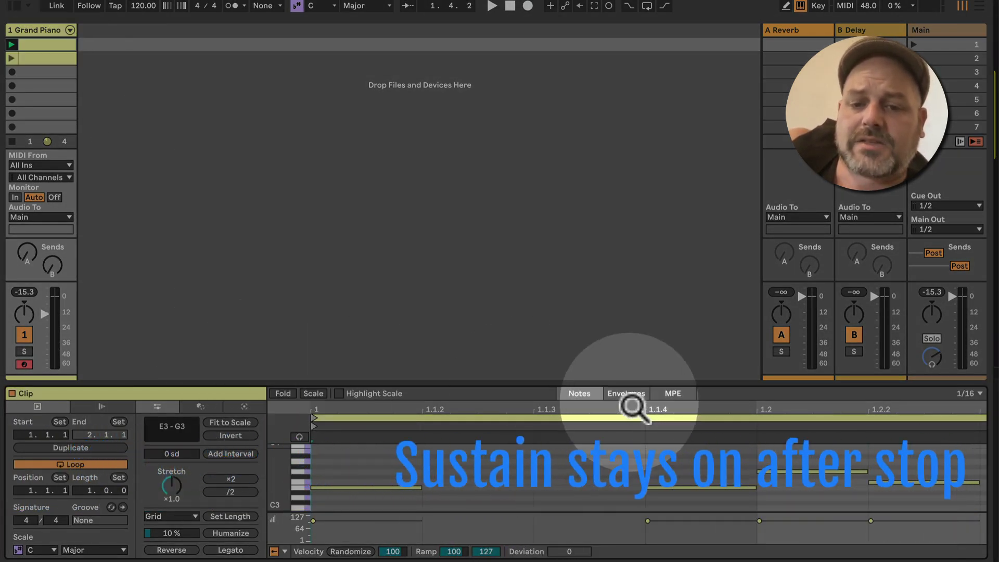
click(625, 394)
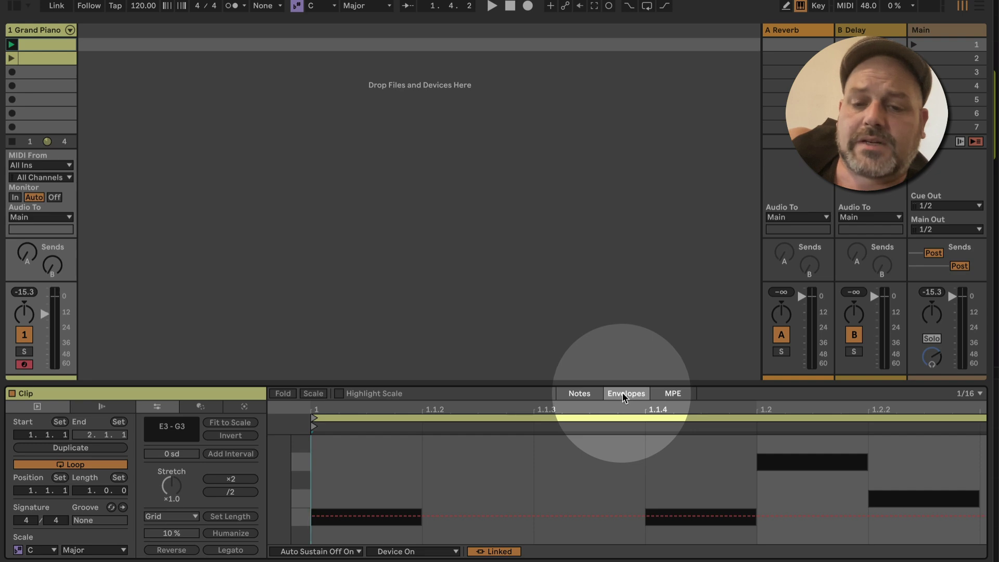
click(341, 551)
click(350, 230)
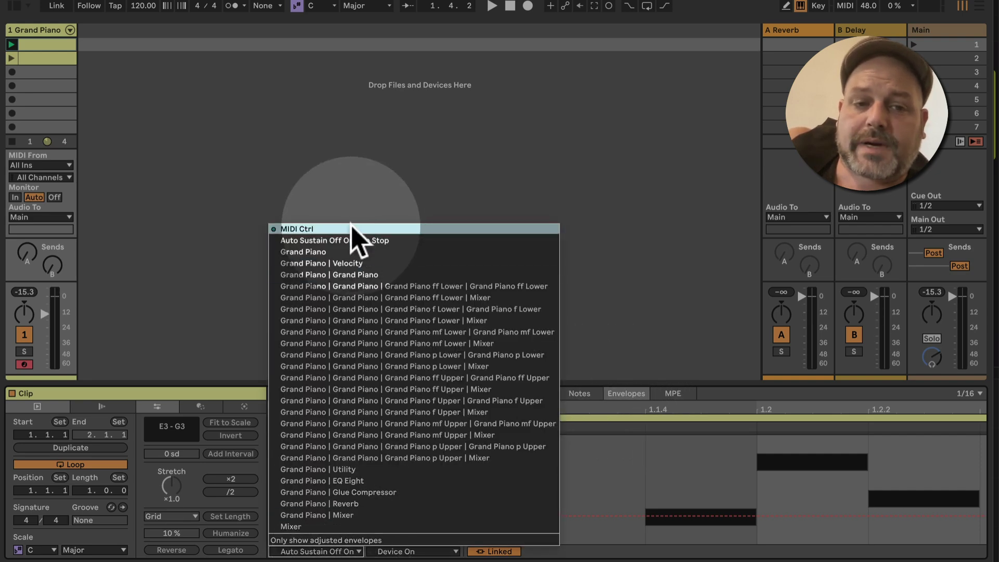
click(435, 552)
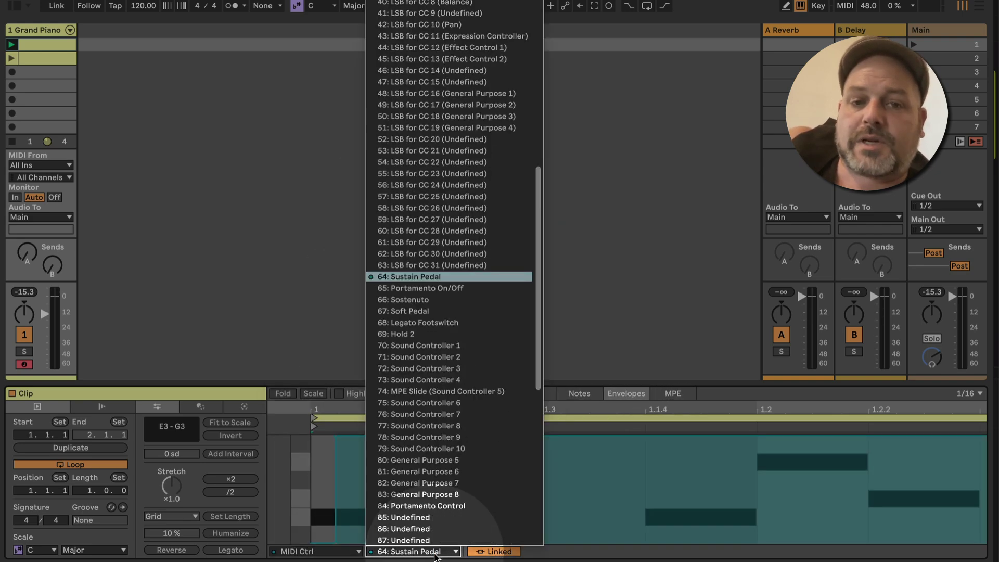
click(435, 553)
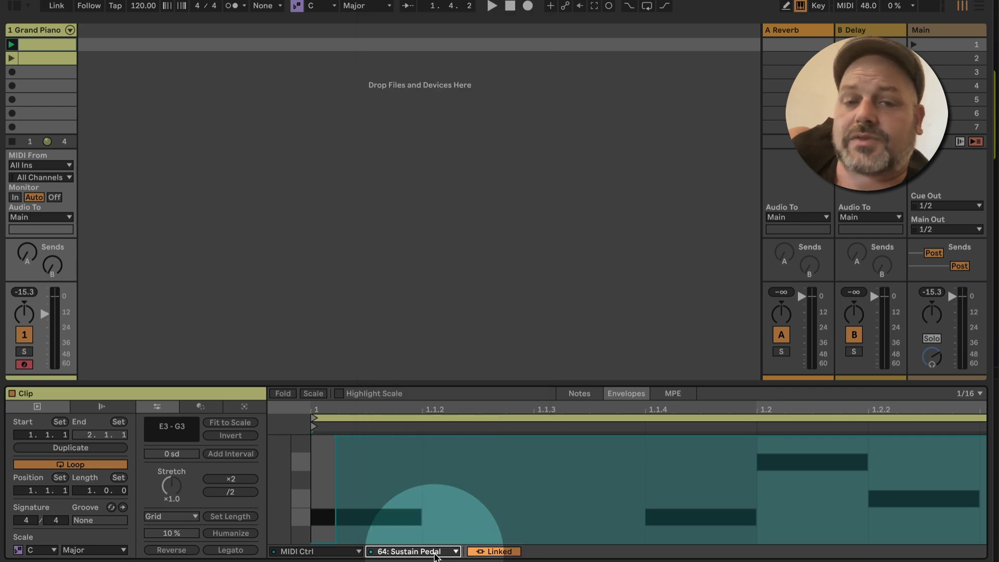
Play the first clip and stop the transport, twice, to hear how the sustain behaves after stopping.
key(space)
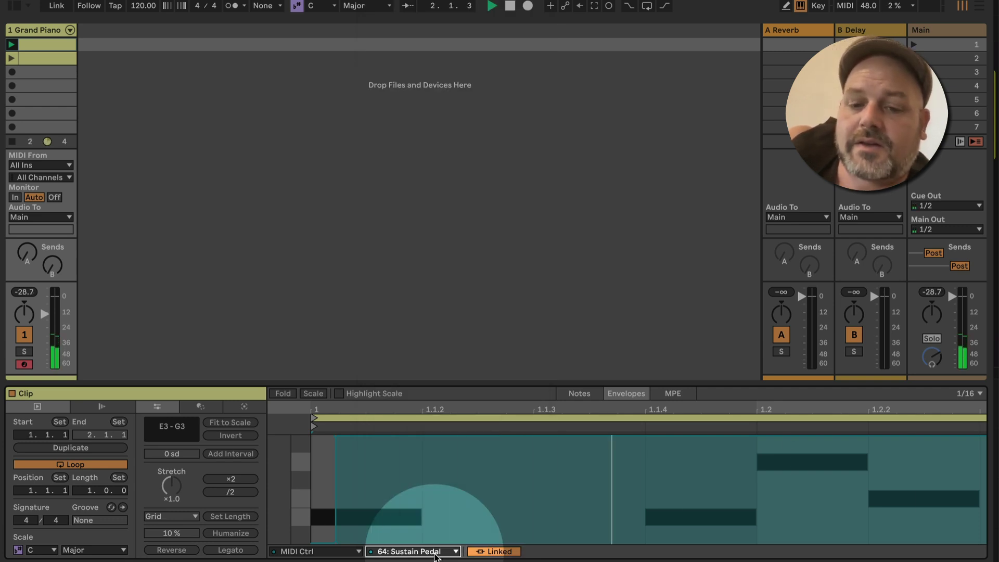
key(space)
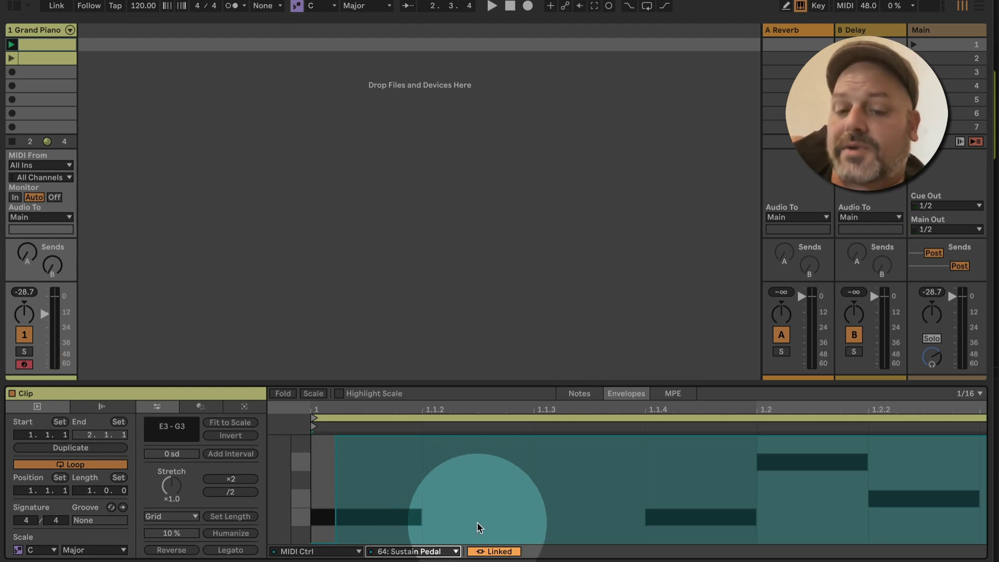
mouse_move(336, 442)
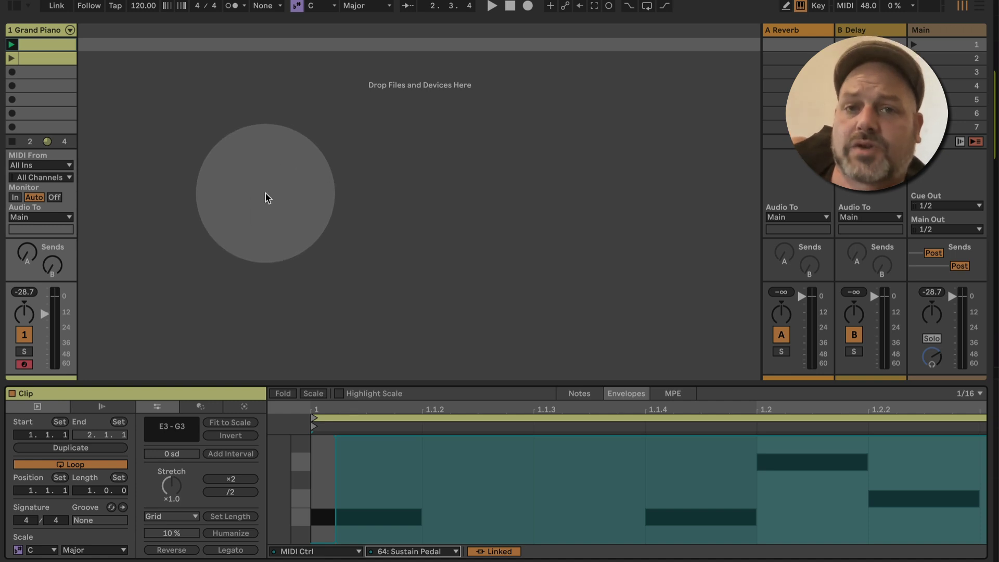
key(space)
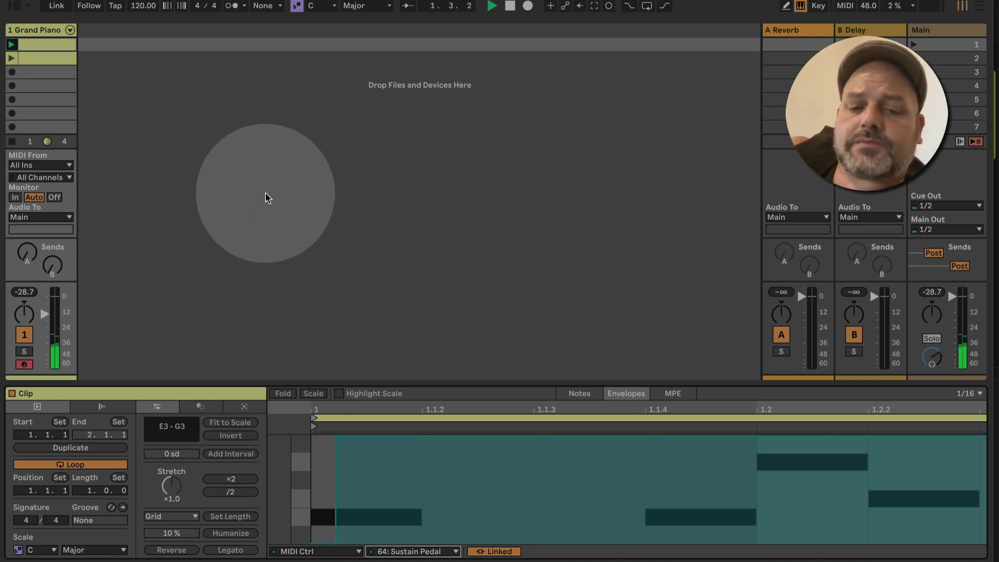
key(space)
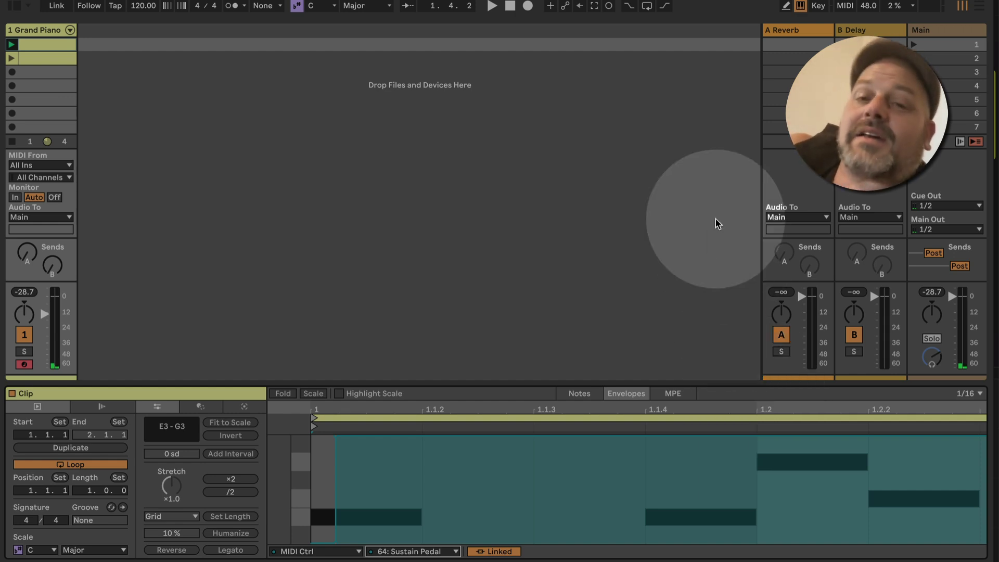
Unfold the Auto Sustain Off device on the Grand Piano track, then play and stop the first clip with the device off.
click(44, 33)
click(12, 421)
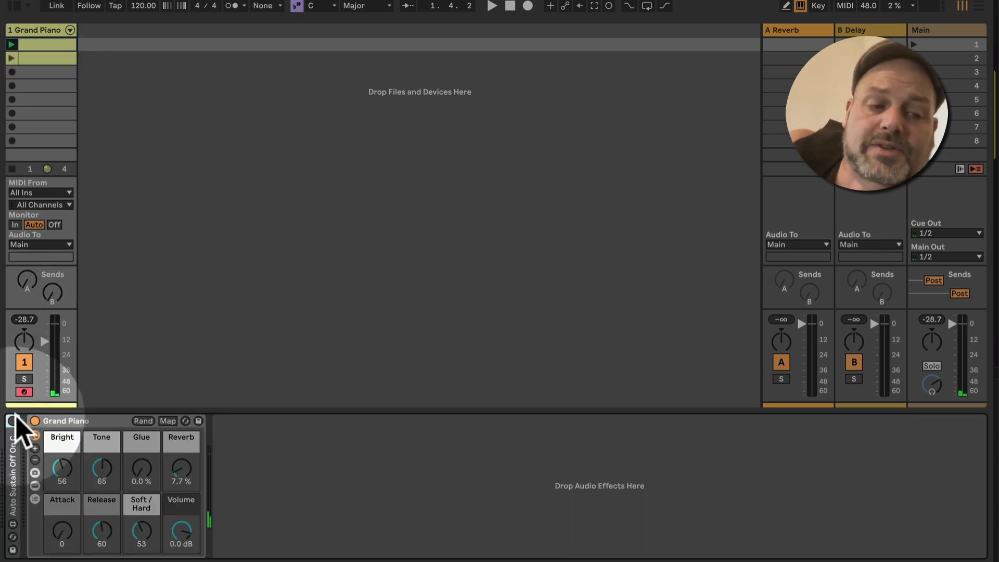
double_click(15, 459)
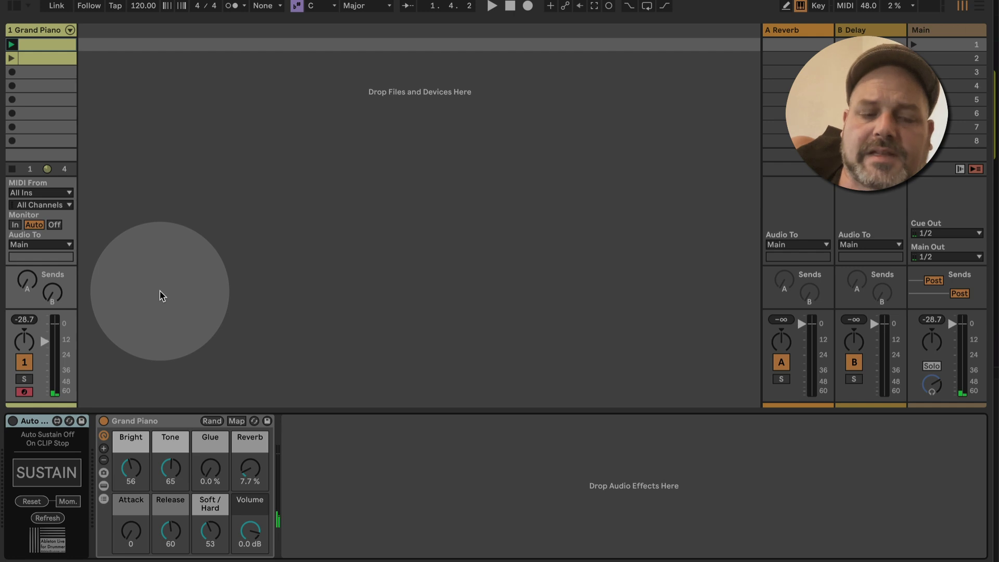
key(space)
click(12, 170)
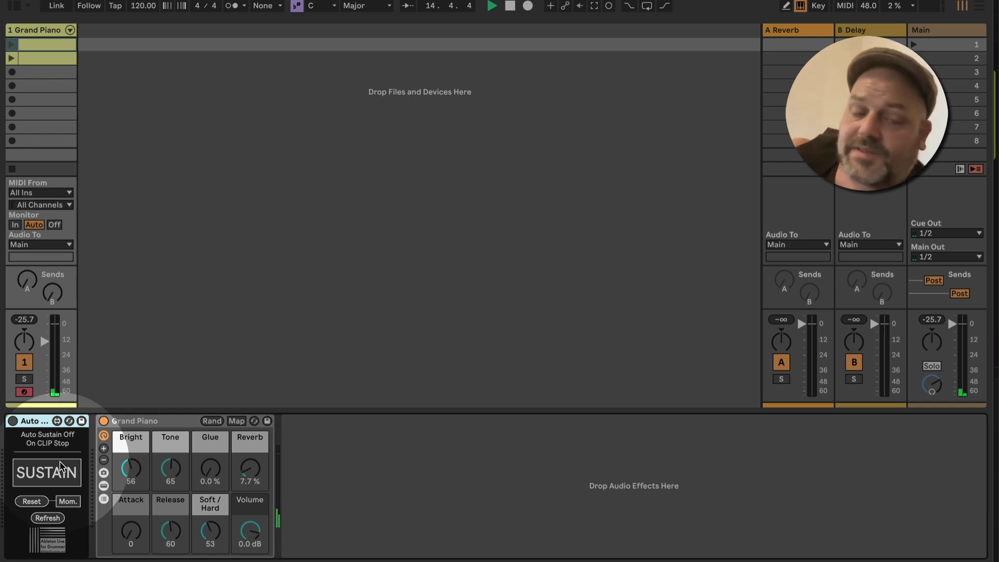
Turn on the Auto Sustain Off device and test it on the first clip by stopping the transport and stopping the clip.
click(12, 421)
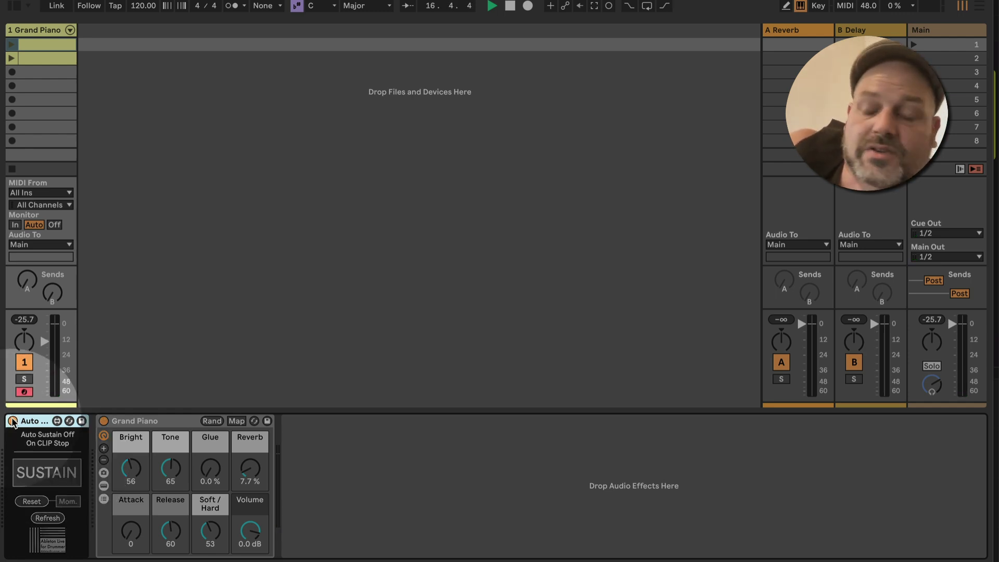
click(11, 45)
click(59, 481)
click(59, 480)
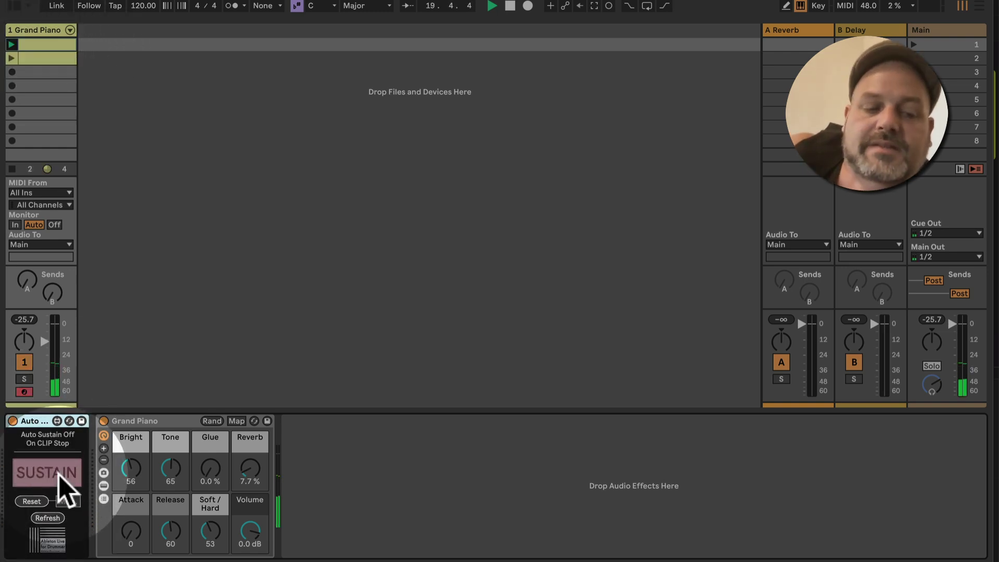
key(space)
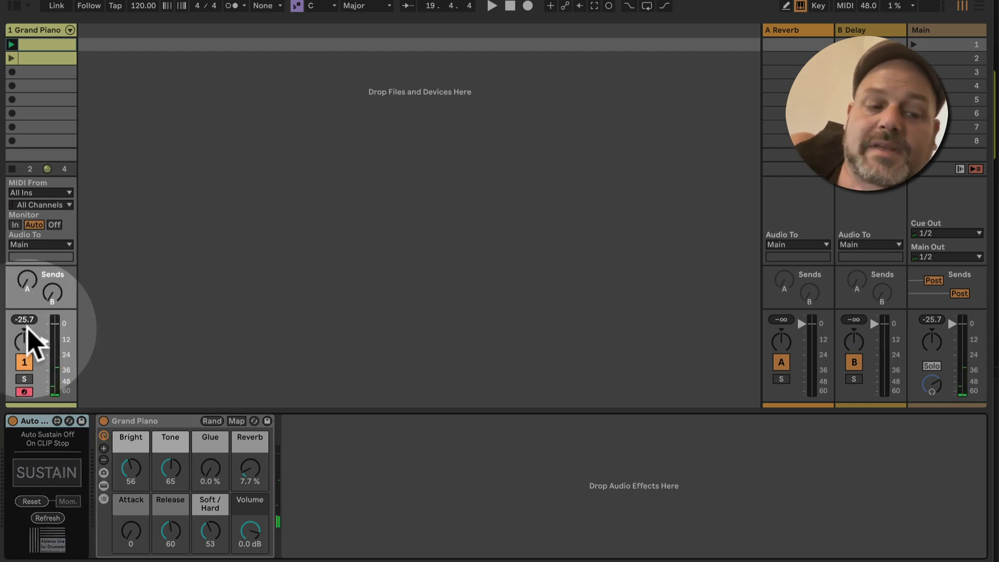
click(12, 58)
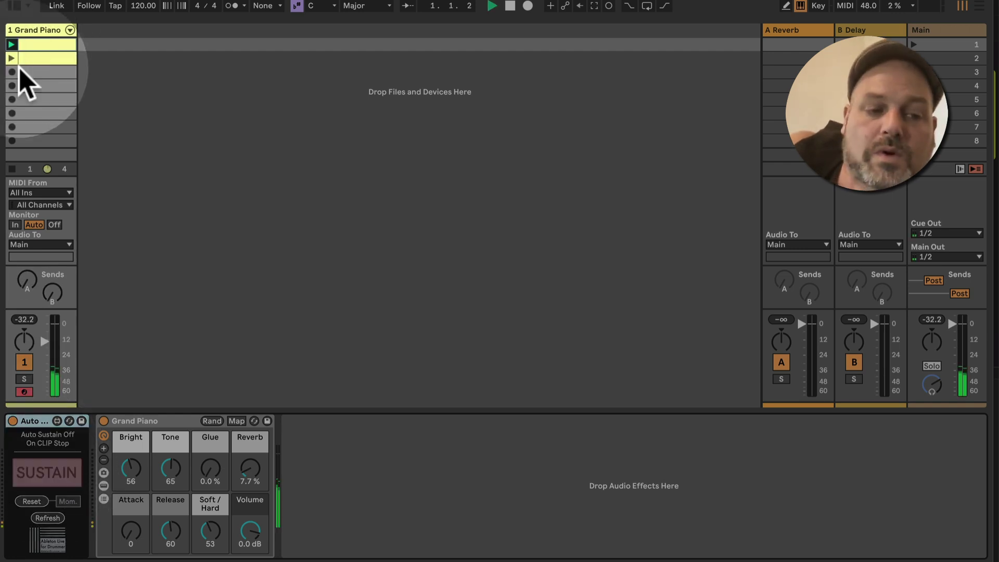
click(11, 169)
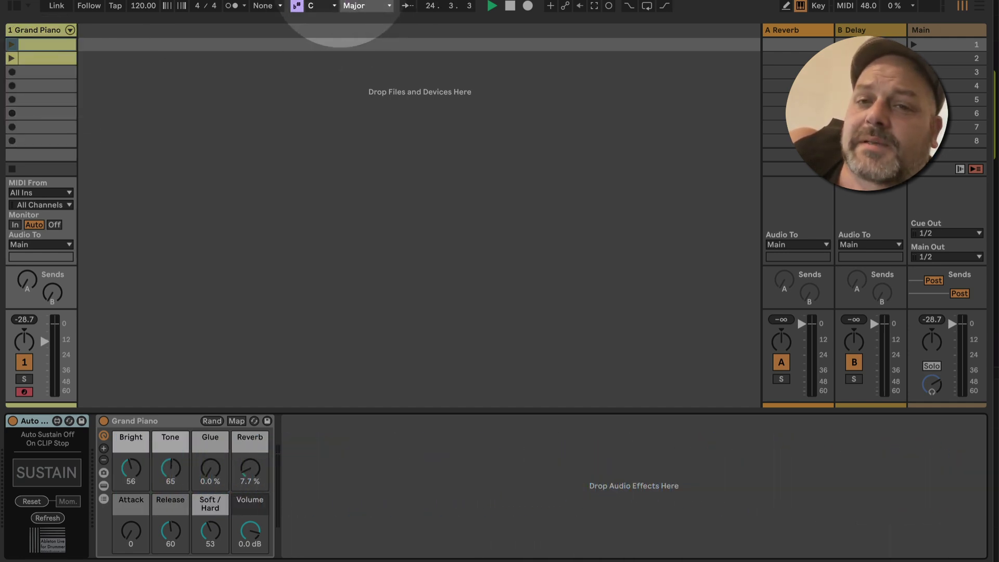
Enable MIDI Envelope Auto-Reset and display the first clip's MIDI Ctrl 64: Sustain Pedal envelope.
click(336, 0)
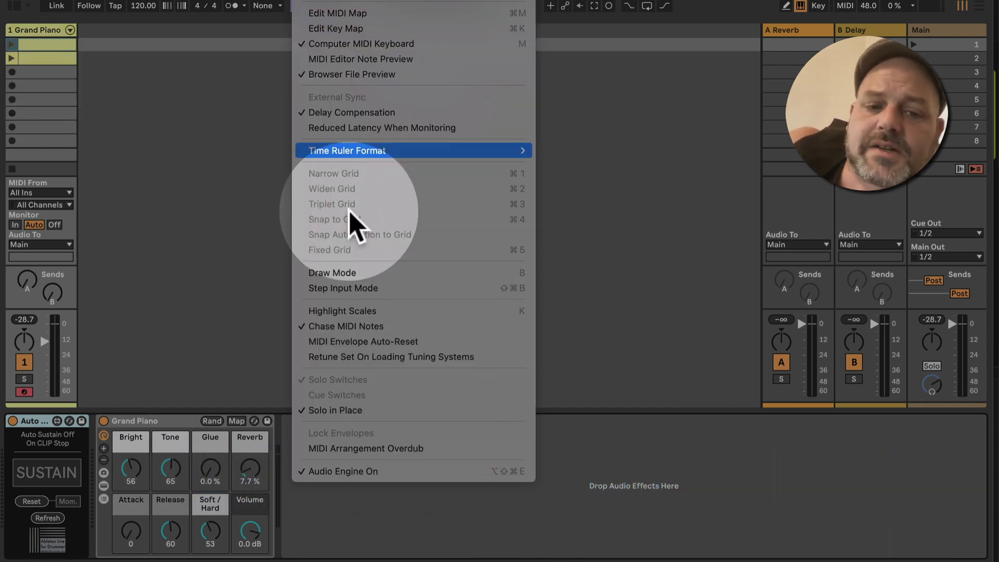
click(415, 341)
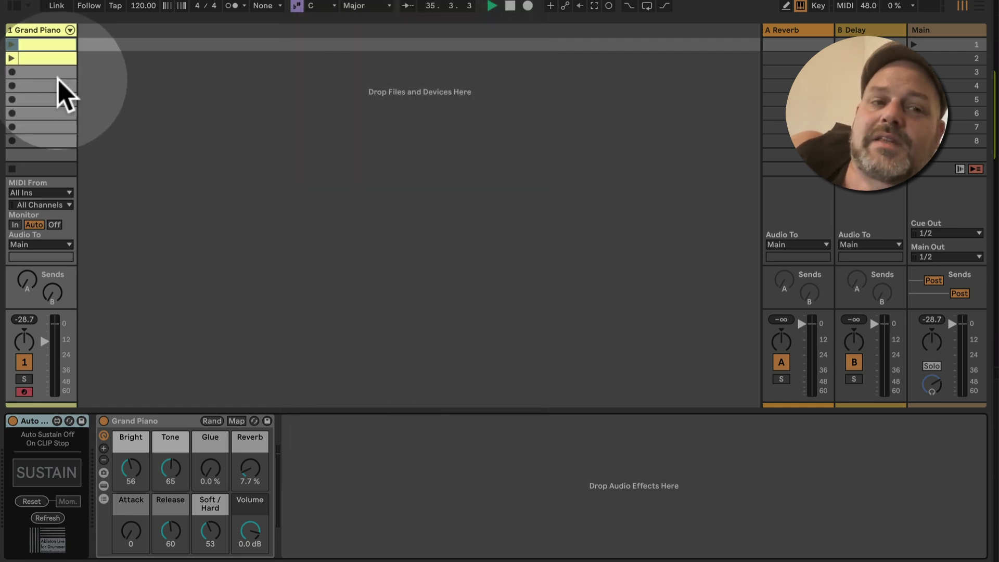
double_click(51, 45)
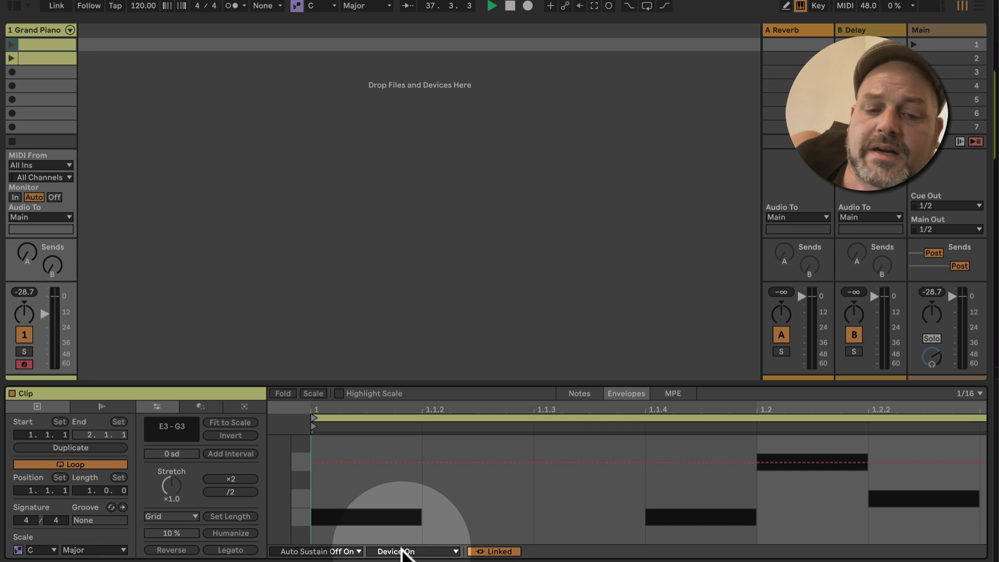
click(351, 552)
click(368, 229)
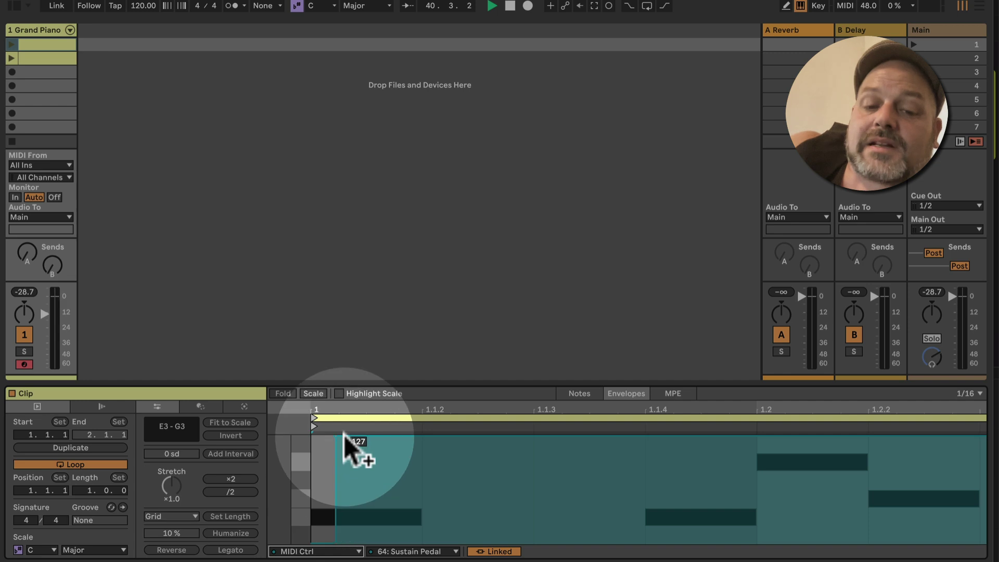
Create a clip in the fourth Grand Piano slot with four sixteenth notes, starting with G#3 on beat 1 and ending with G3 at 1.3.2.
double_click(37, 86)
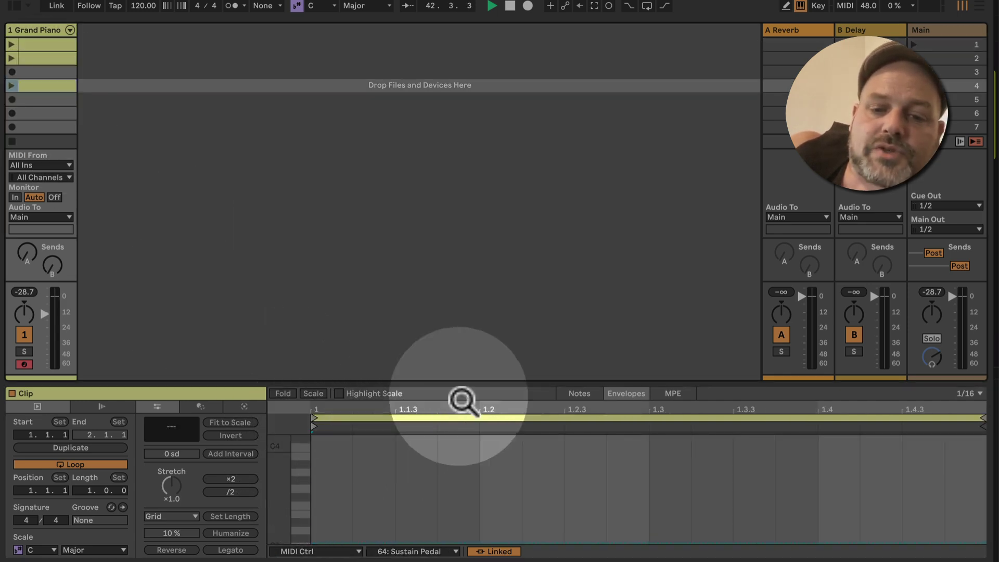
click(581, 394)
double_click(333, 481)
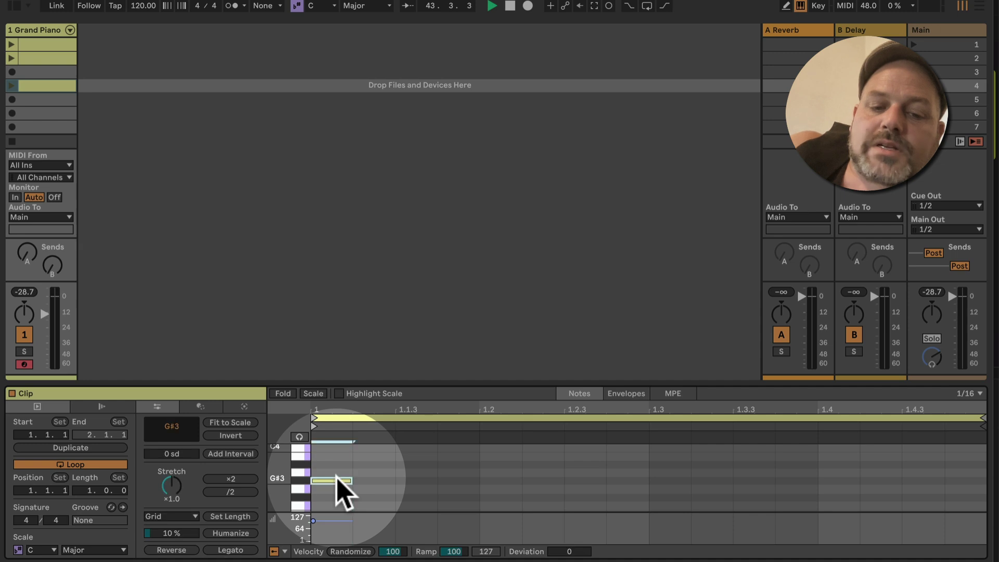
double_click(528, 506)
double_click(587, 473)
double_click(711, 490)
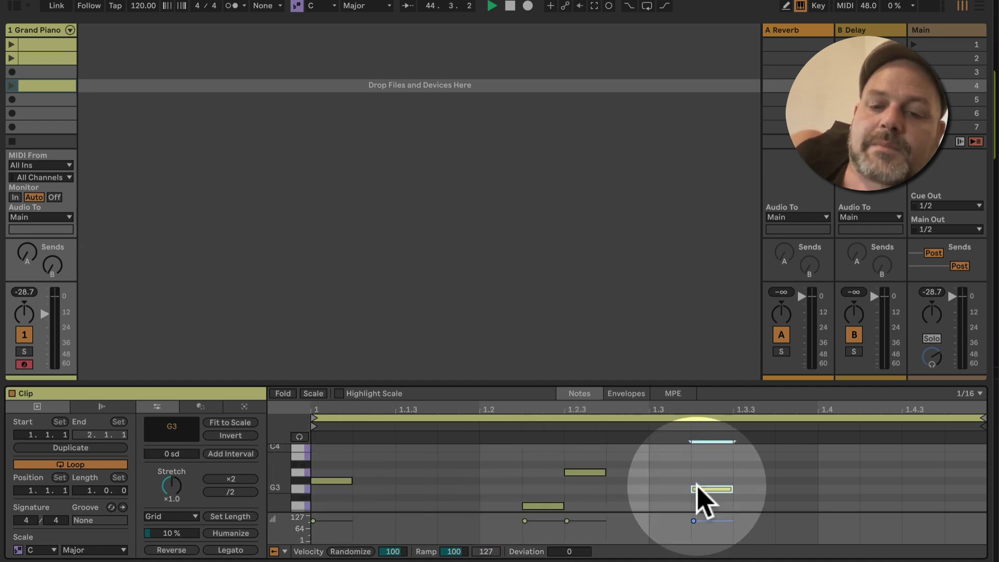
Show the Sustain Pedal envelope of the fourth-slot clip and launch that clip.
click(634, 396)
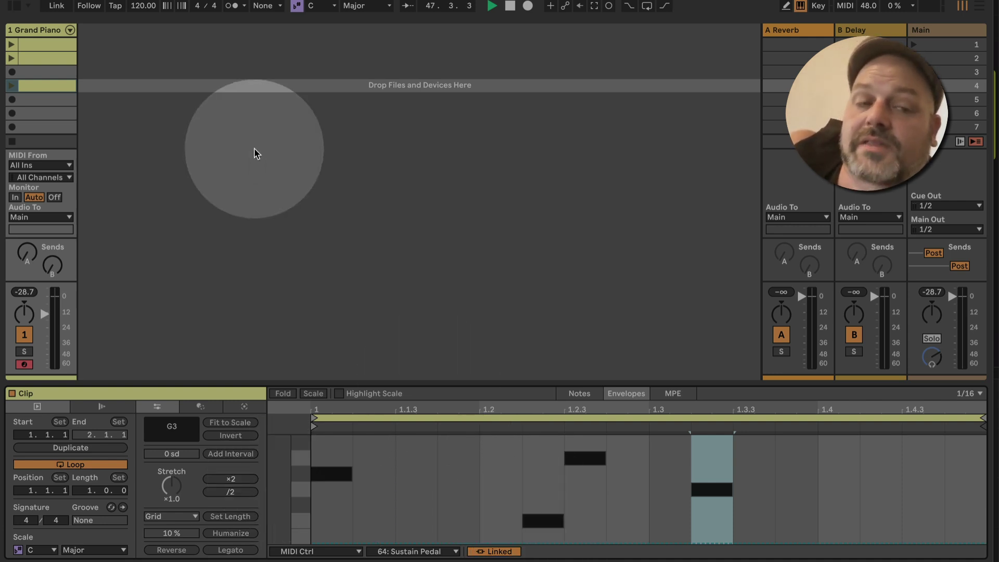
click(11, 86)
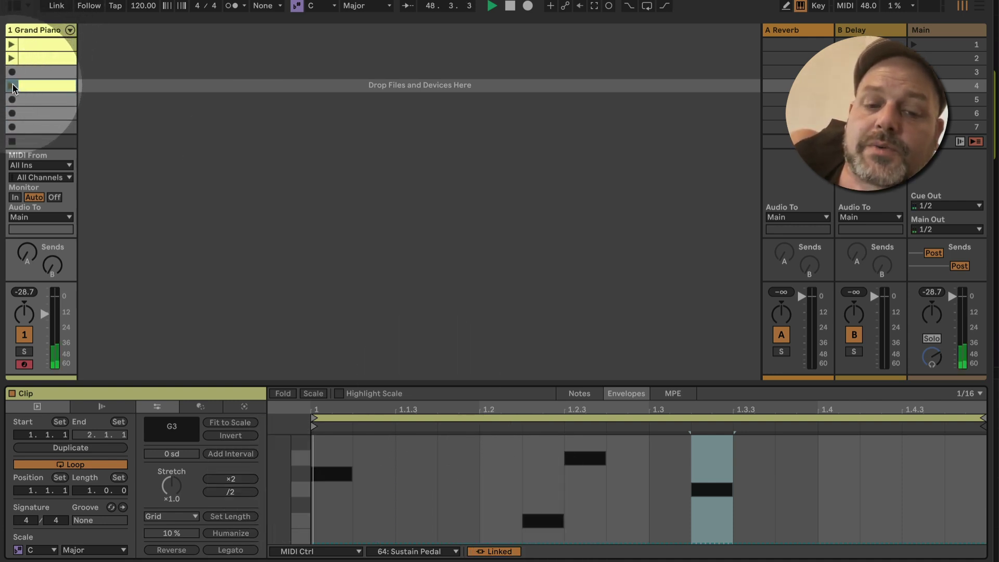
Switch off and fold the Auto Sustain Off device, play the first clip and switch to the fourth-slot clip, displaying its envelopes.
double_click(34, 29)
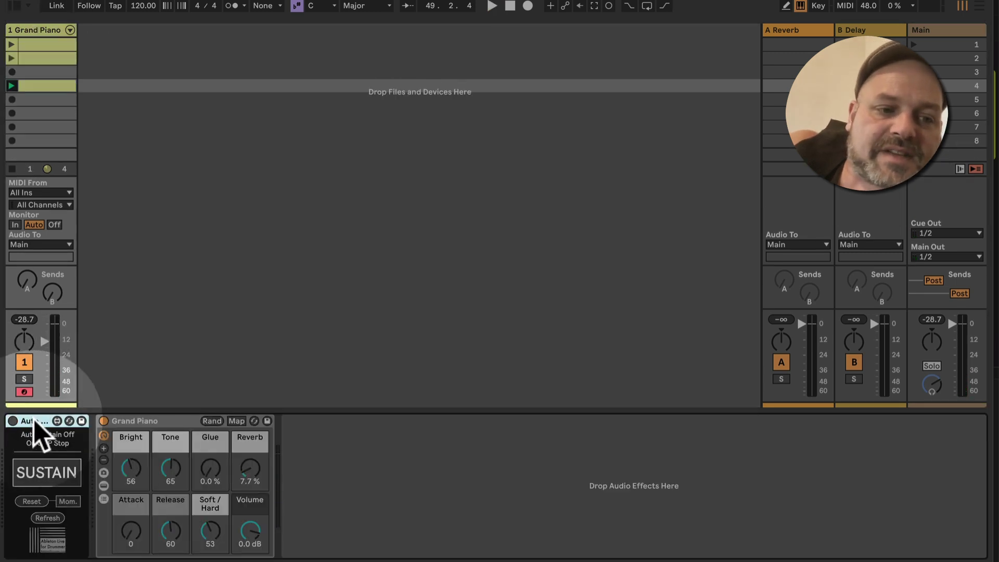
double_click(32, 420)
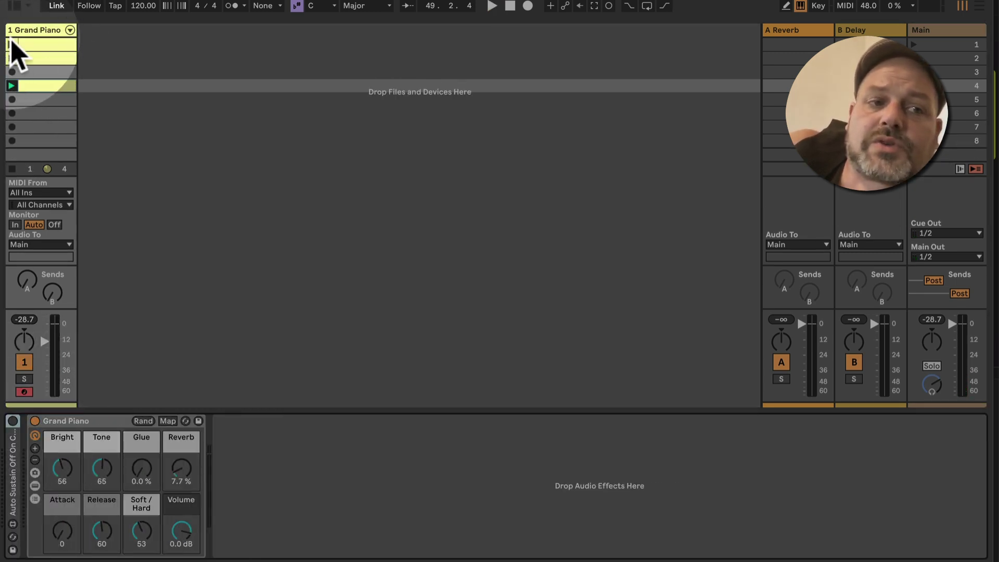
click(11, 46)
click(12, 45)
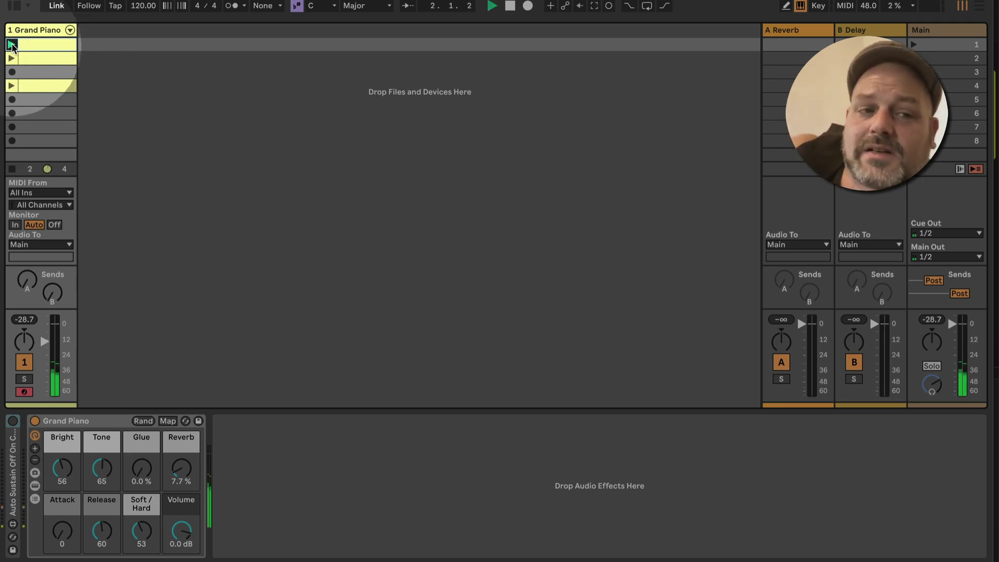
click(12, 87)
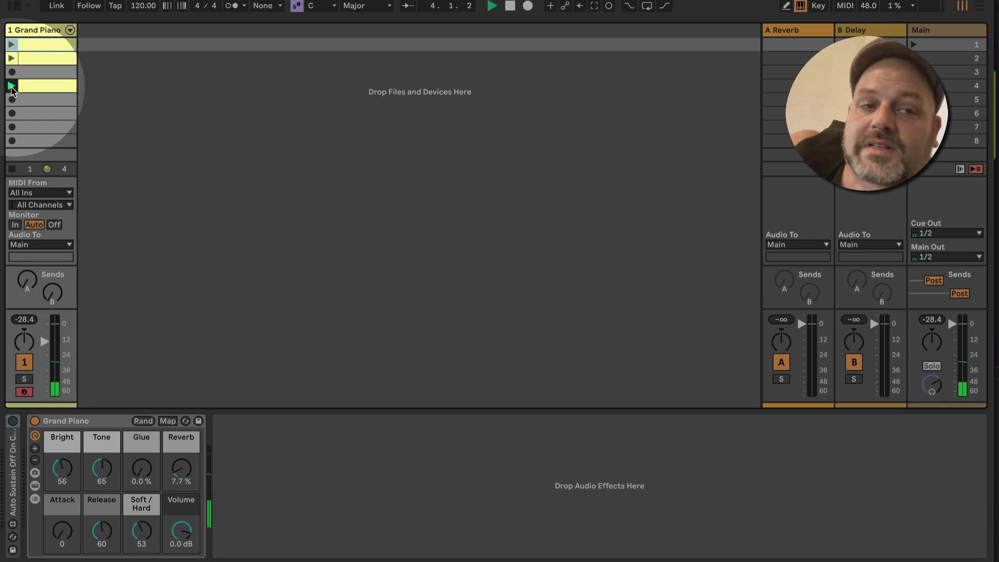
click(42, 86)
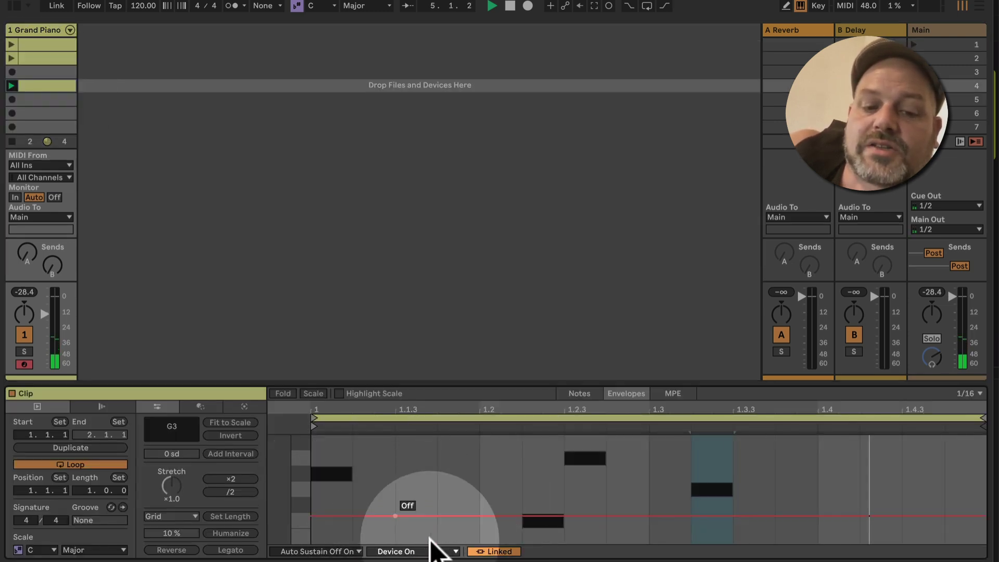
Stop playback and check the MIDI Envelope Auto-Reset option.
key(space)
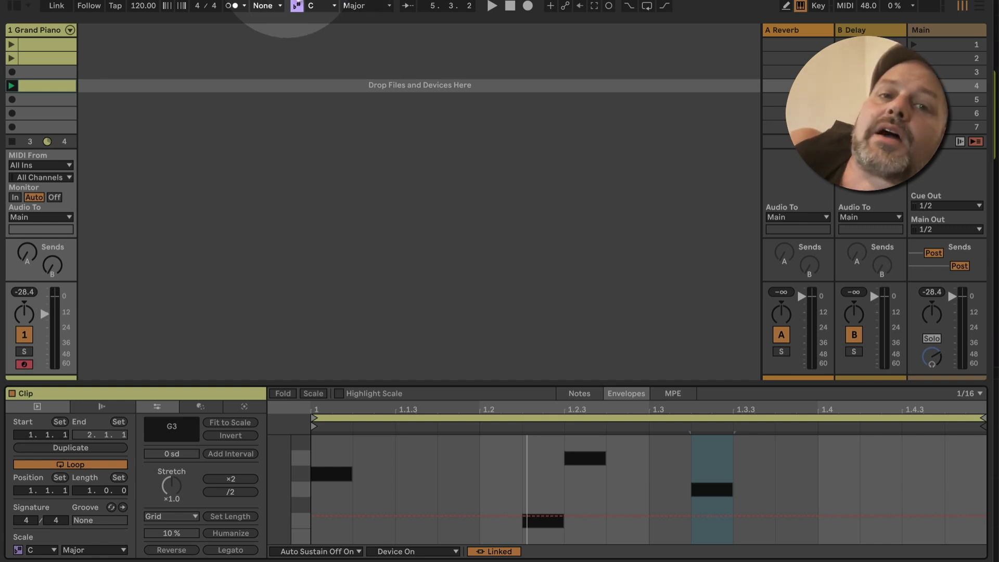
click(288, 1)
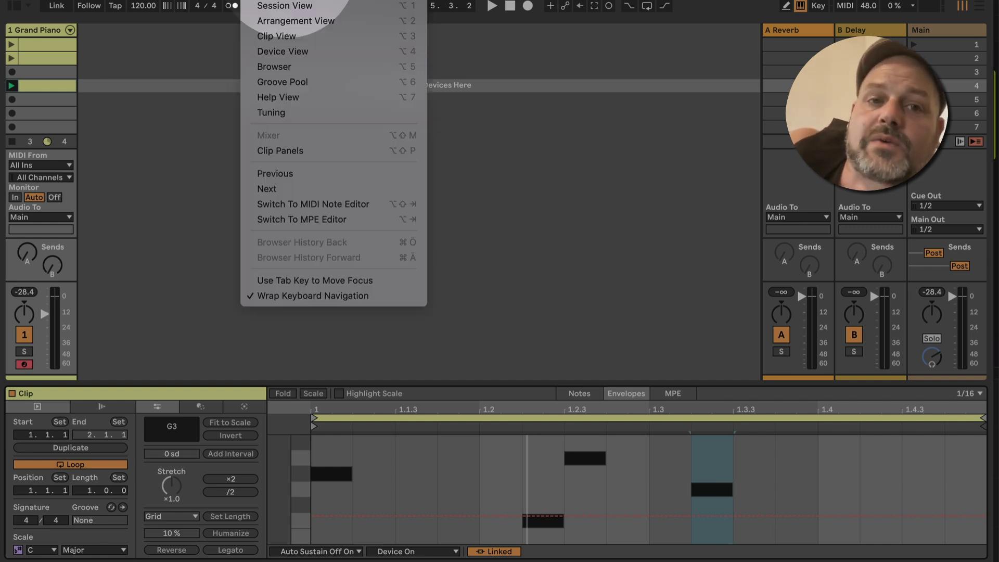
mouse_move(406, 6)
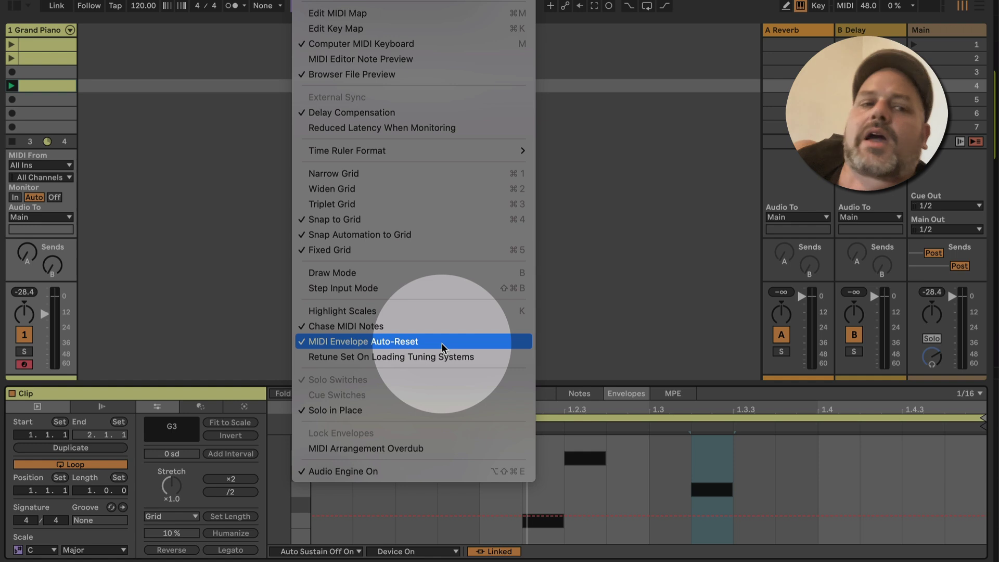
Unfold and turn on the Auto Sustain Off device on the Grand Piano track, and recheck the MIDI Envelope Auto-Reset option.
click(41, 33)
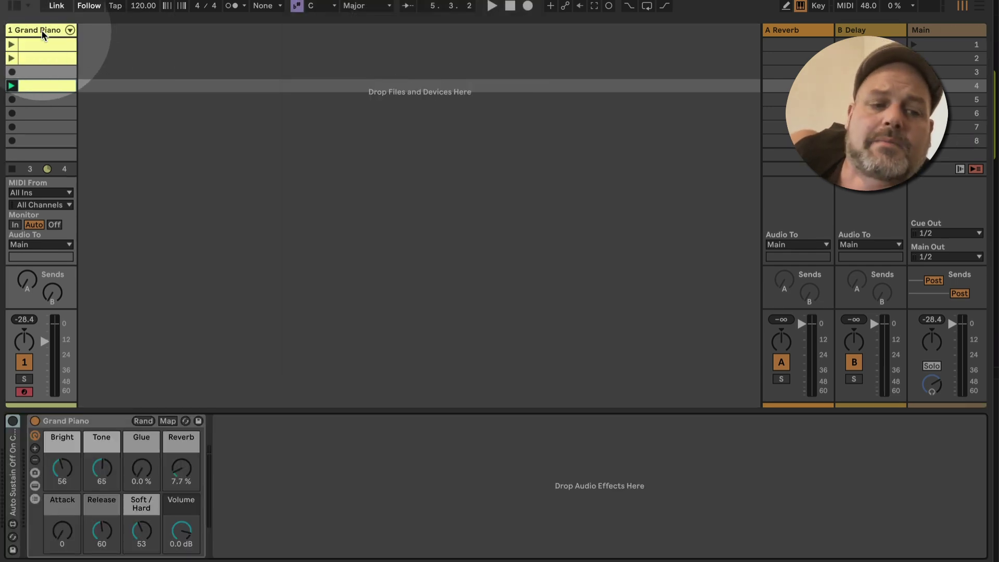
double_click(13, 440)
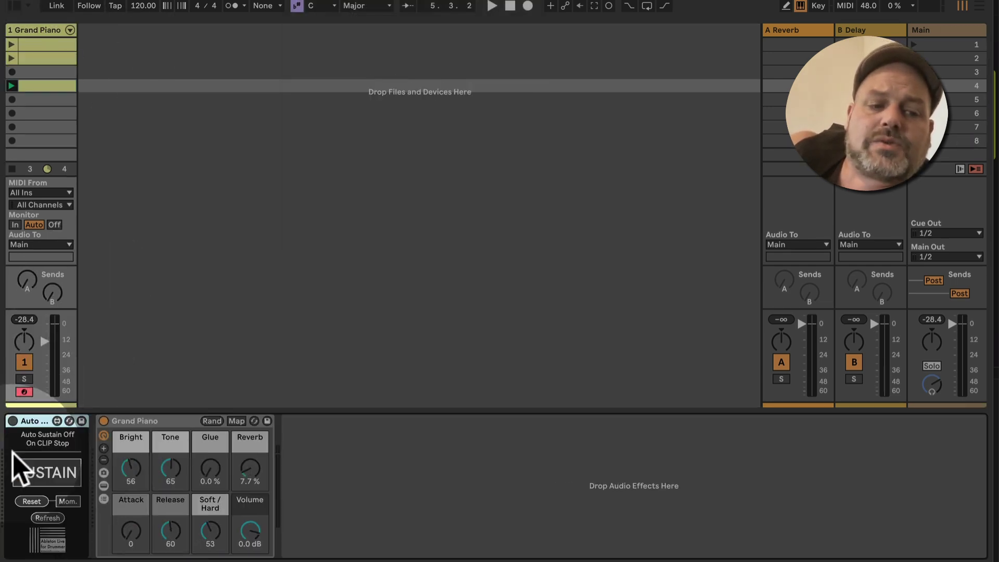
click(13, 421)
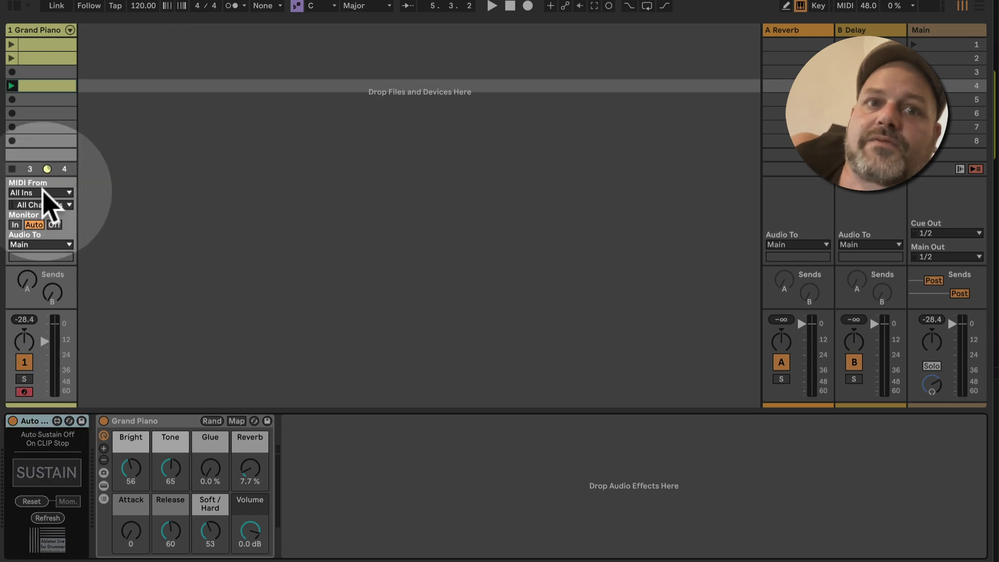
click(341, 2)
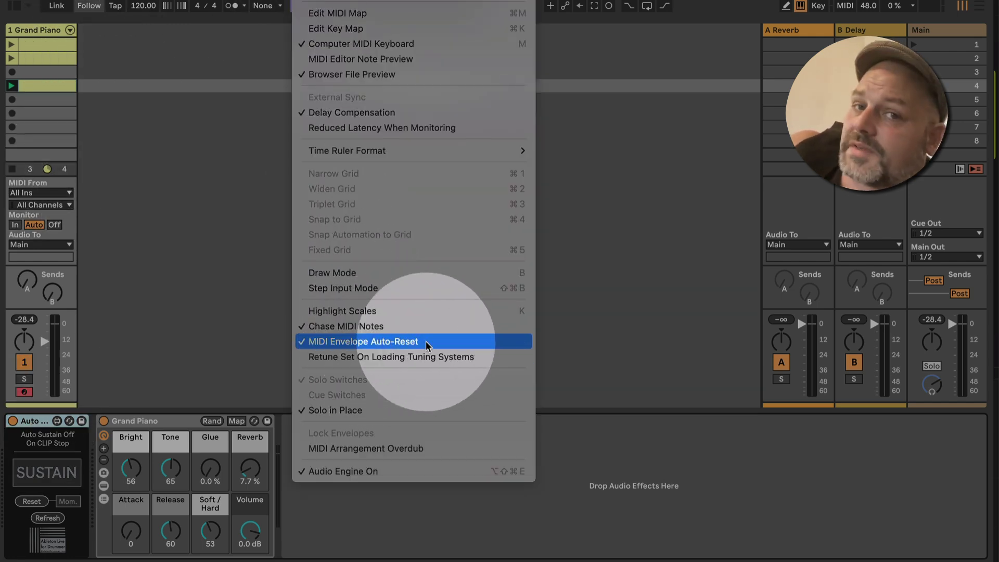
click(577, 311)
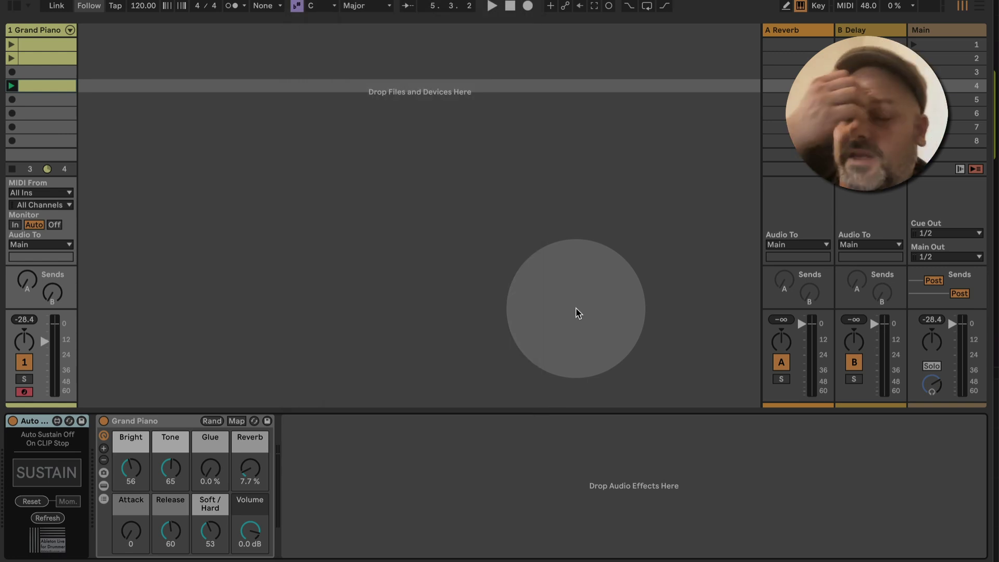